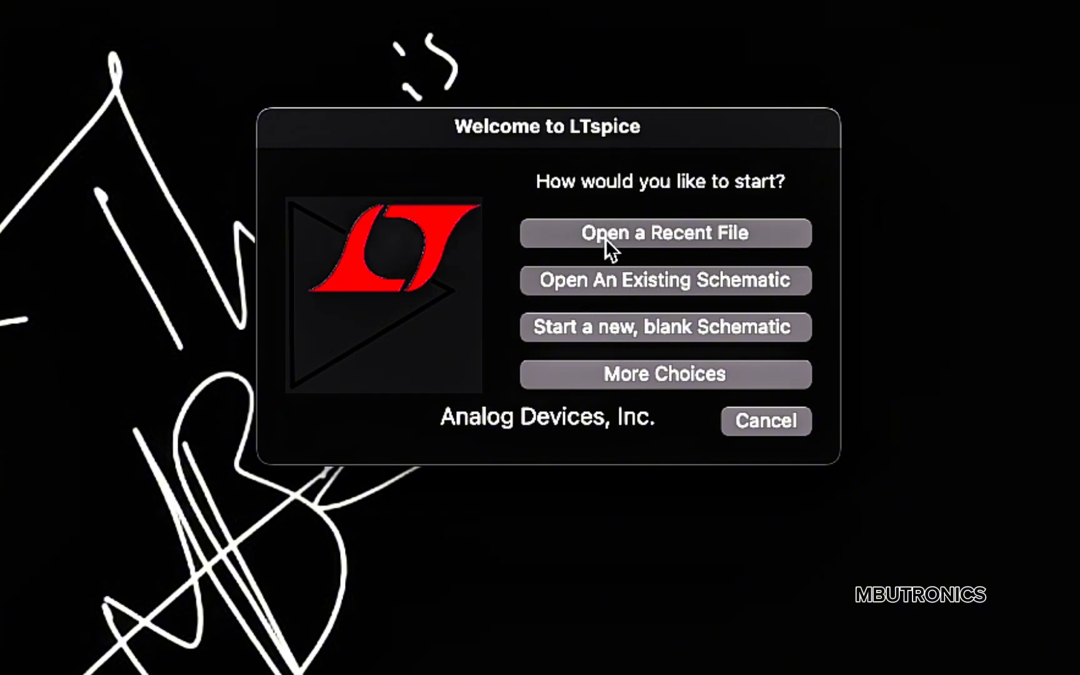
Start a new blank schematic and enlarge its window to full screen.
click(608, 330)
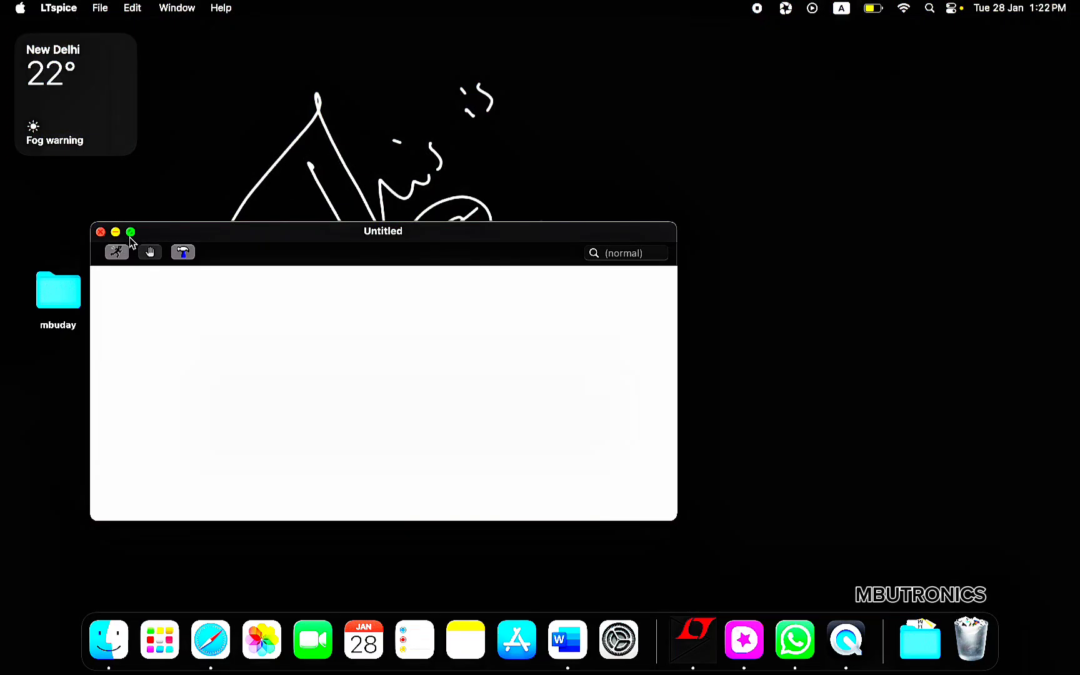
click(128, 232)
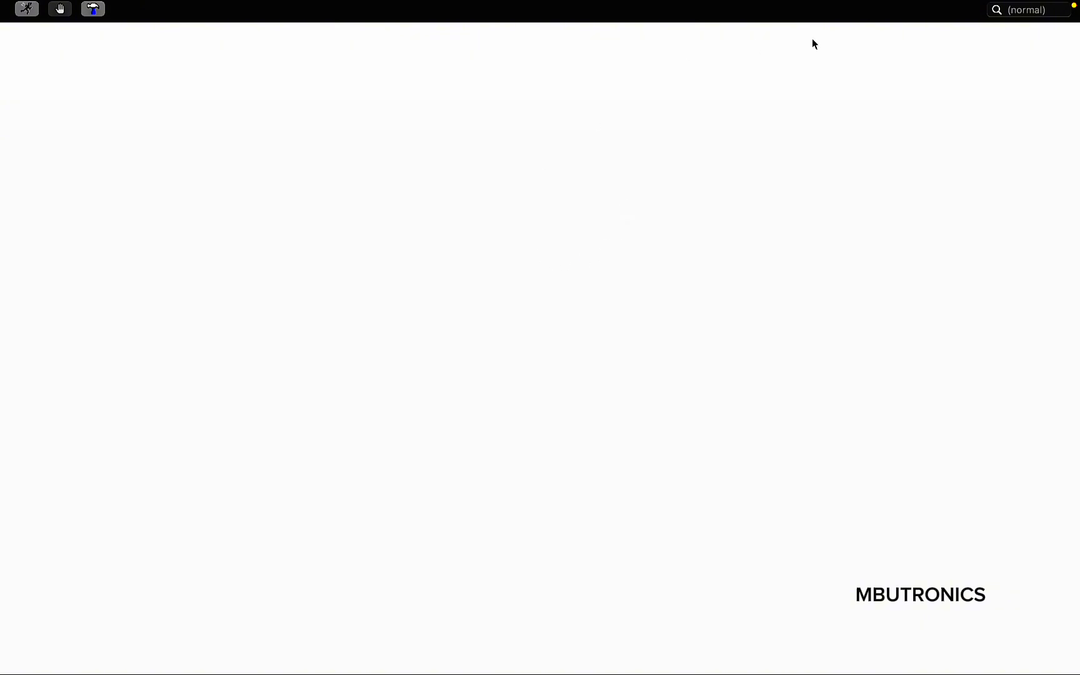
Place one pmos4 transistor in the upper middle part of the blank schematic.
right_click(284, 125)
mouse_move(351, 279)
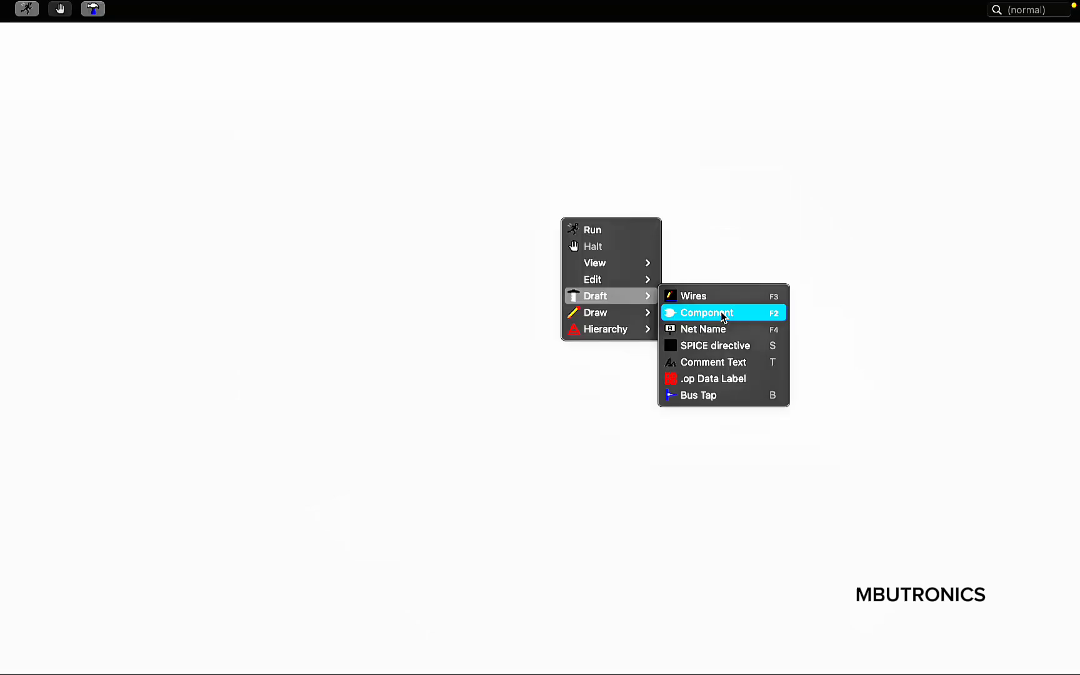
click(722, 313)
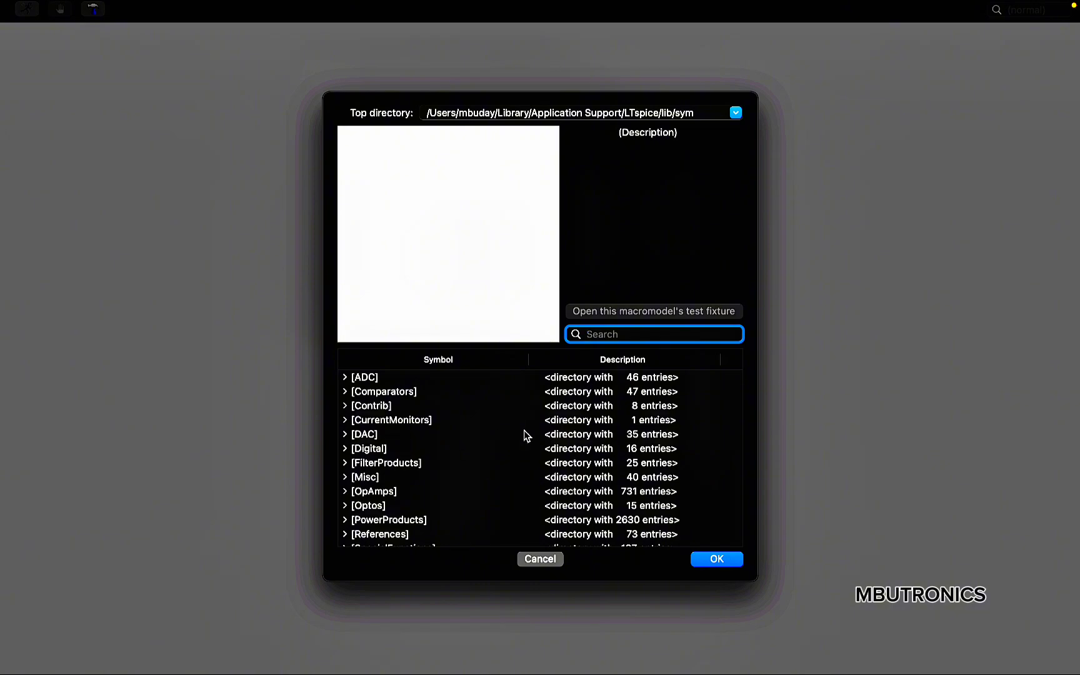
text(pm)
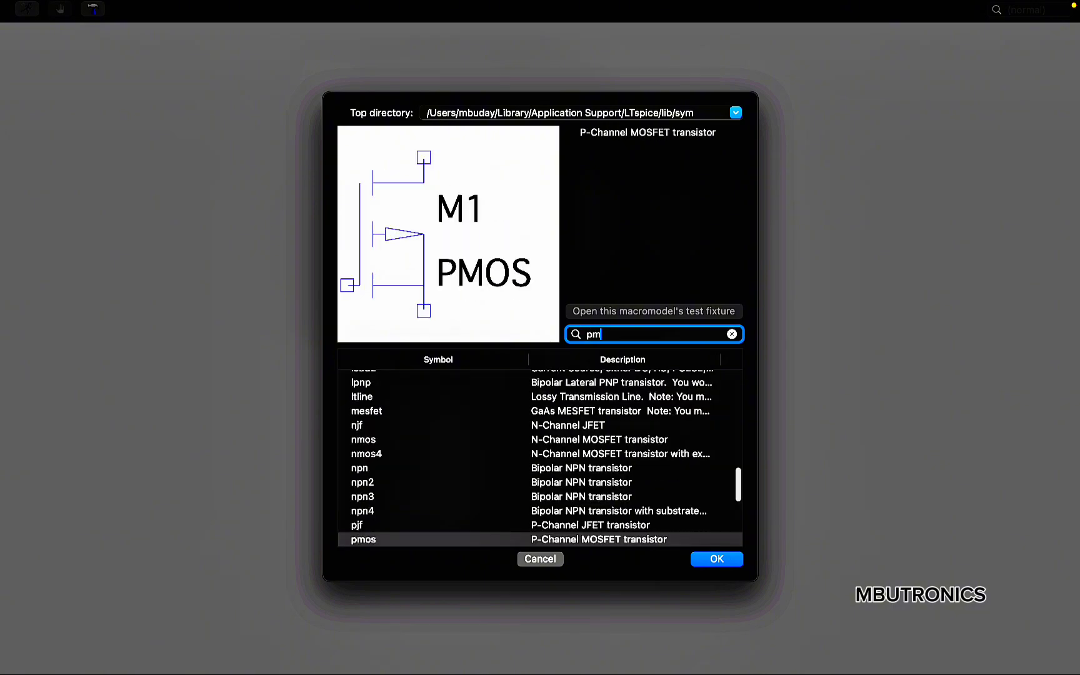
text(os)
text(4)
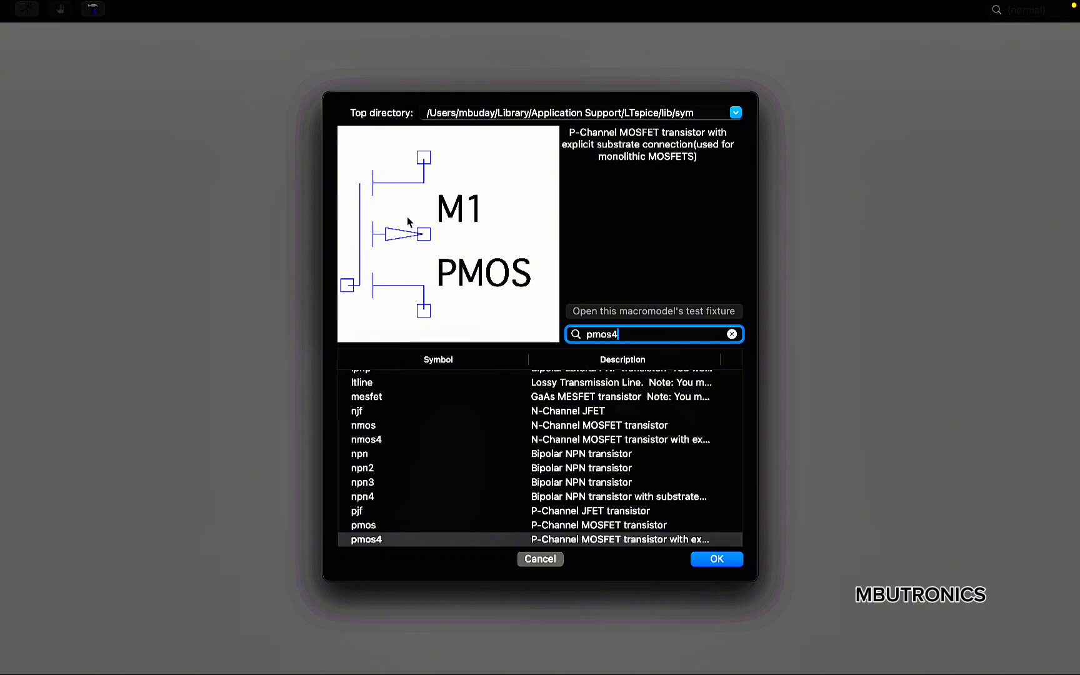
click(715, 561)
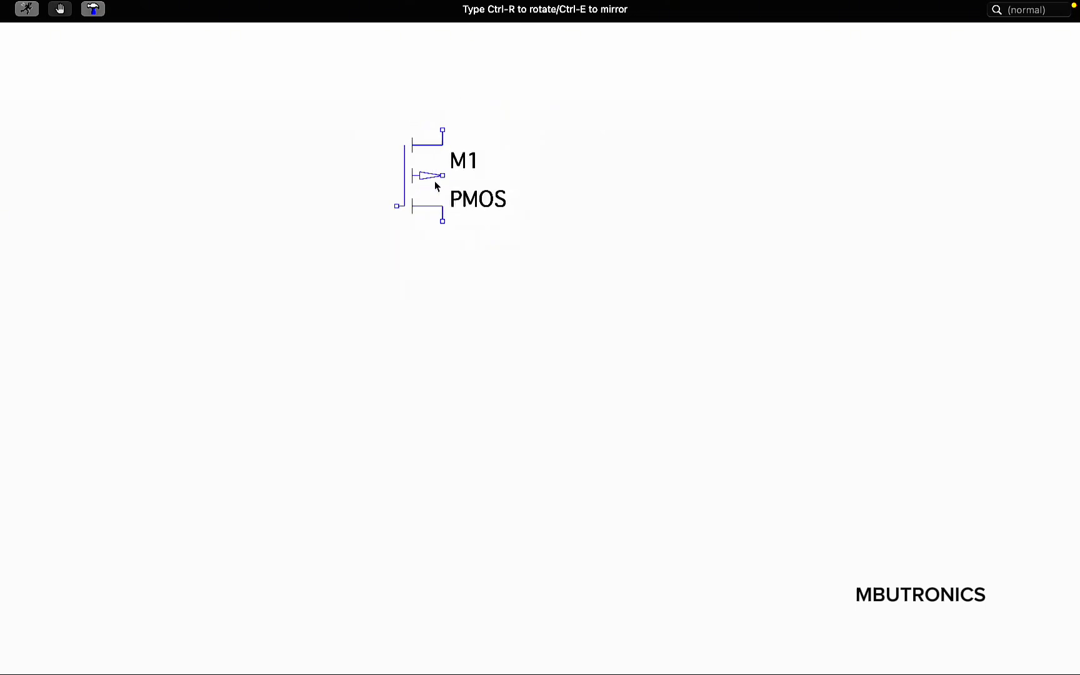
click(422, 179)
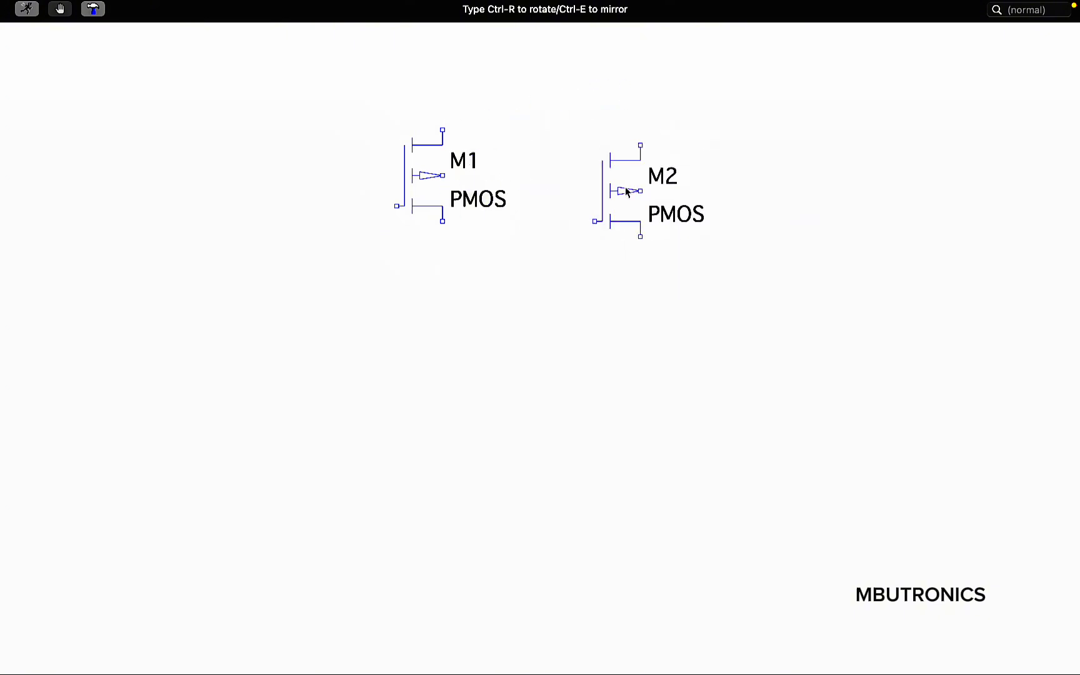
key(Escape)
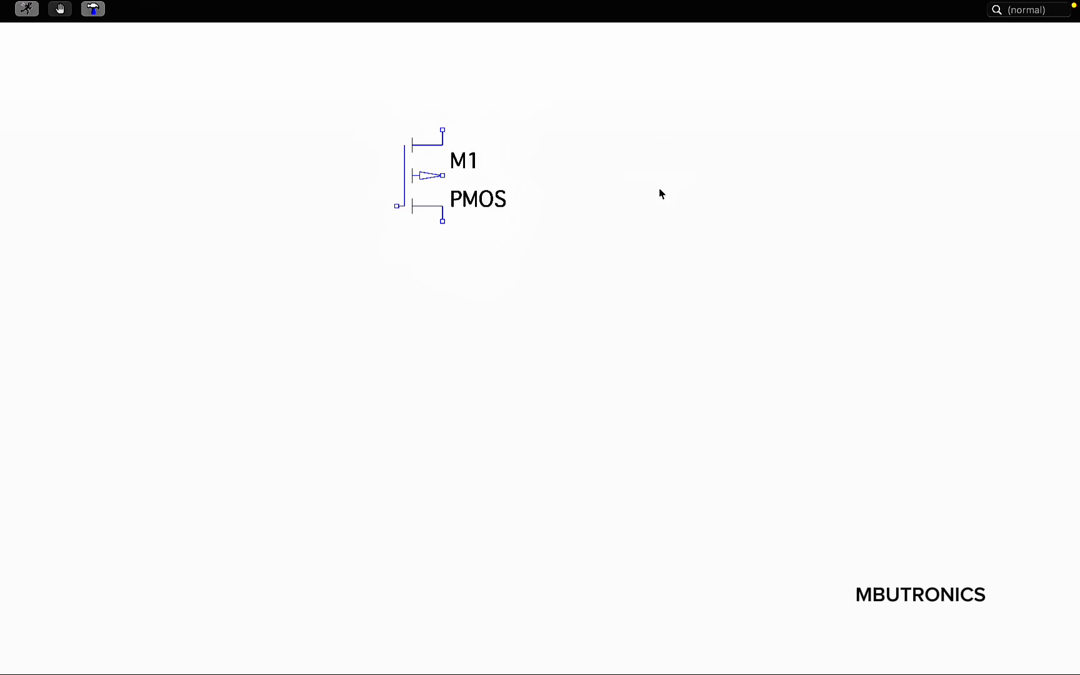
Place one nmos4 transistor directly below the PMOS, aligned vertically with it.
right_click(696, 250)
mouse_move(729, 322)
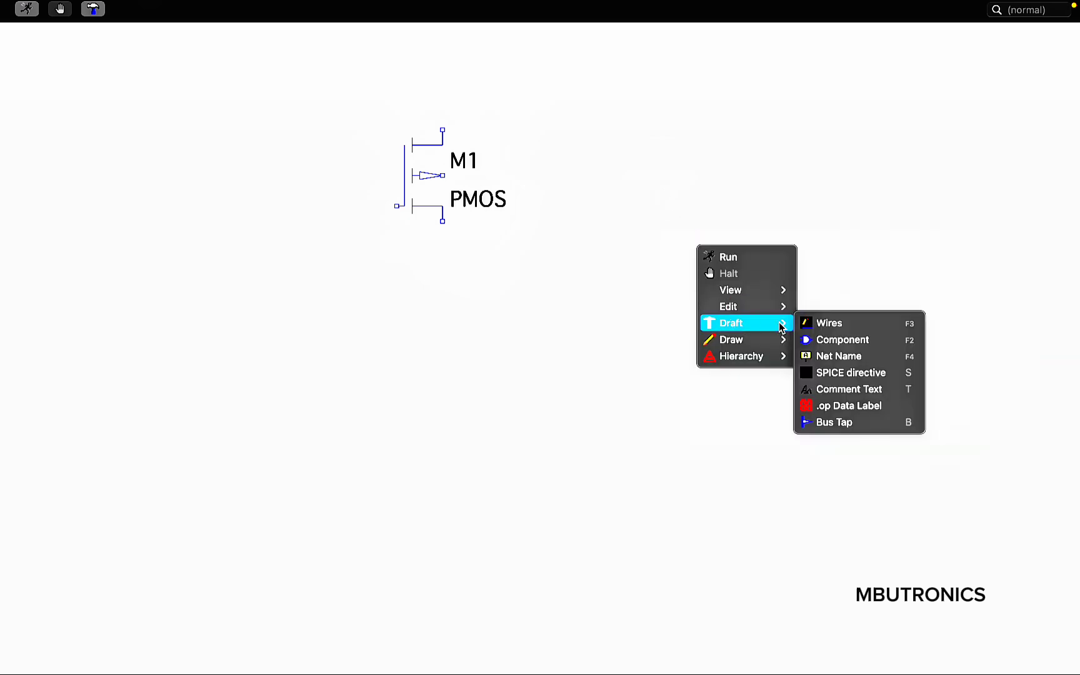
click(826, 340)
text(nom)
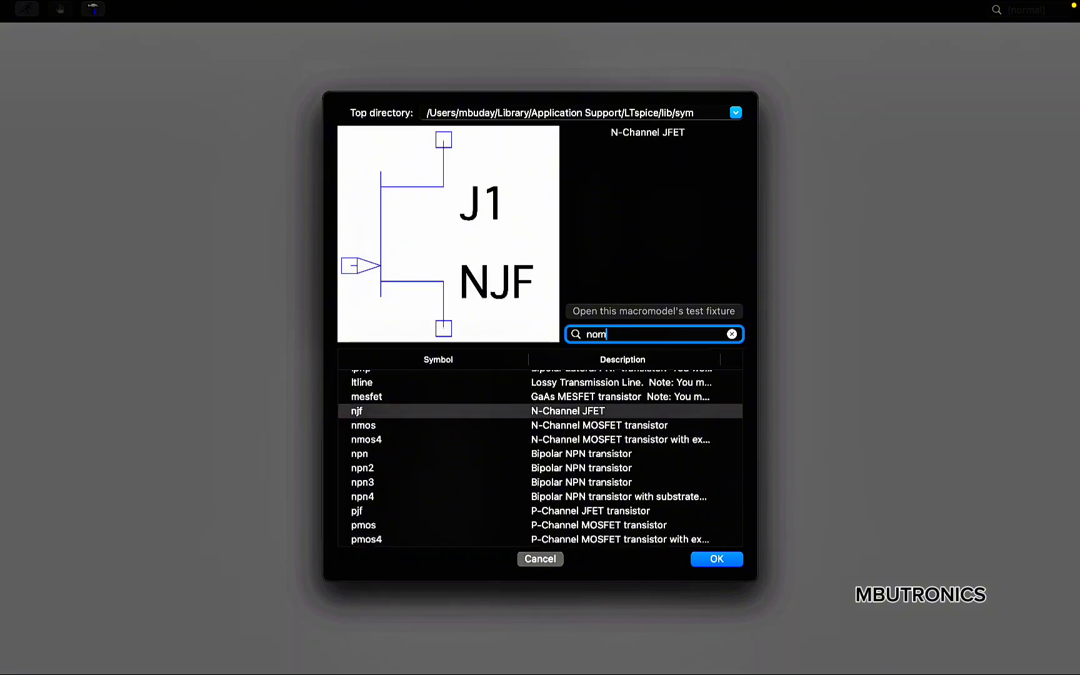
key(BackSpace)
key(BackSpace)
text(mos4)
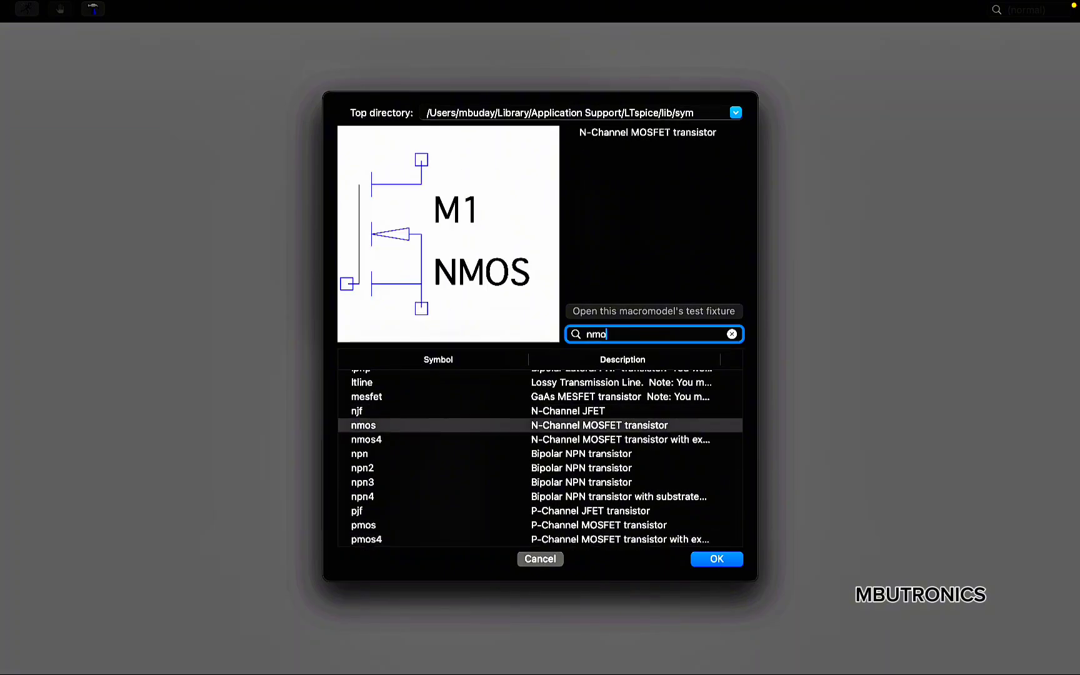
click(718, 558)
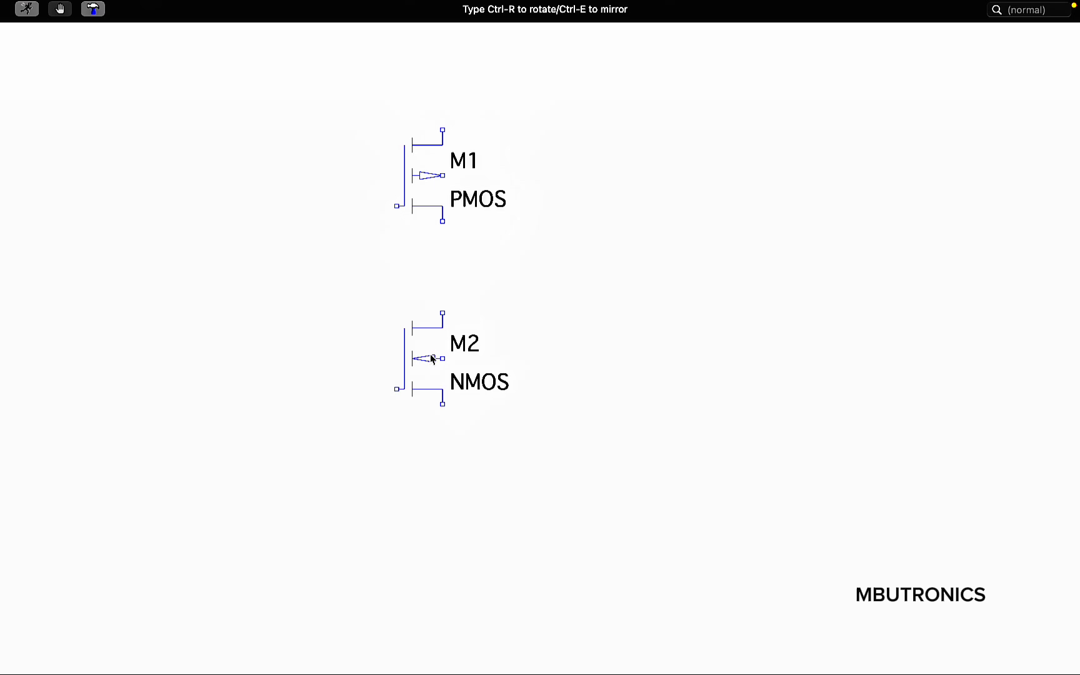
click(432, 359)
key(Escape)
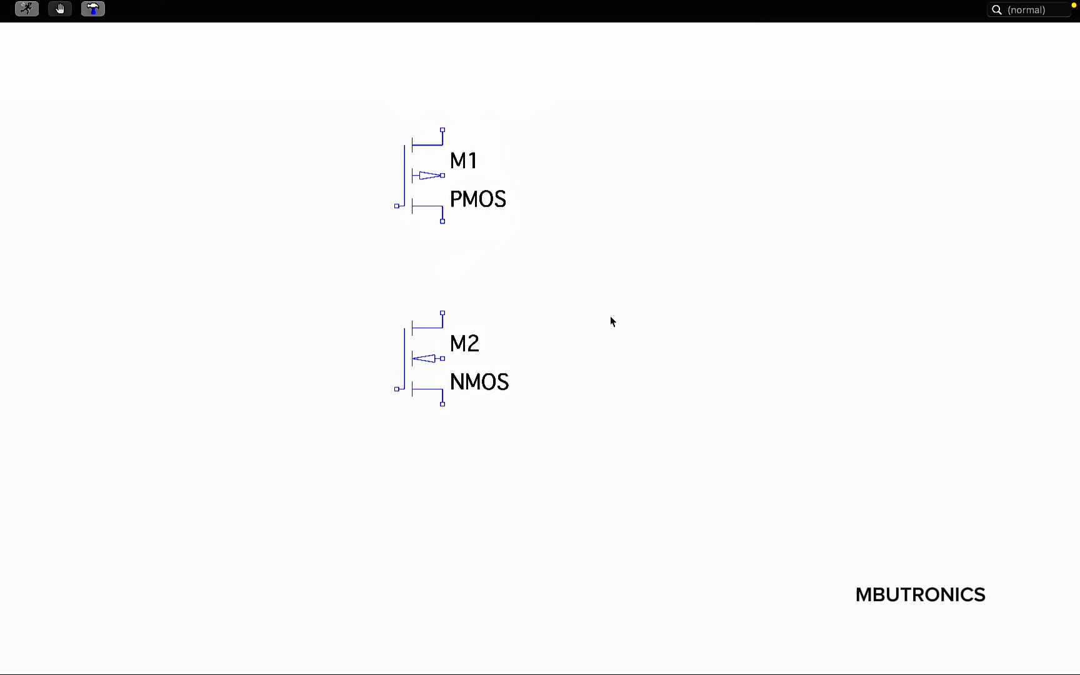
Place a GND (global node 0) symbol directly below the NMOS transistor's lower terminal.
right_click(644, 303)
mouse_move(685, 381)
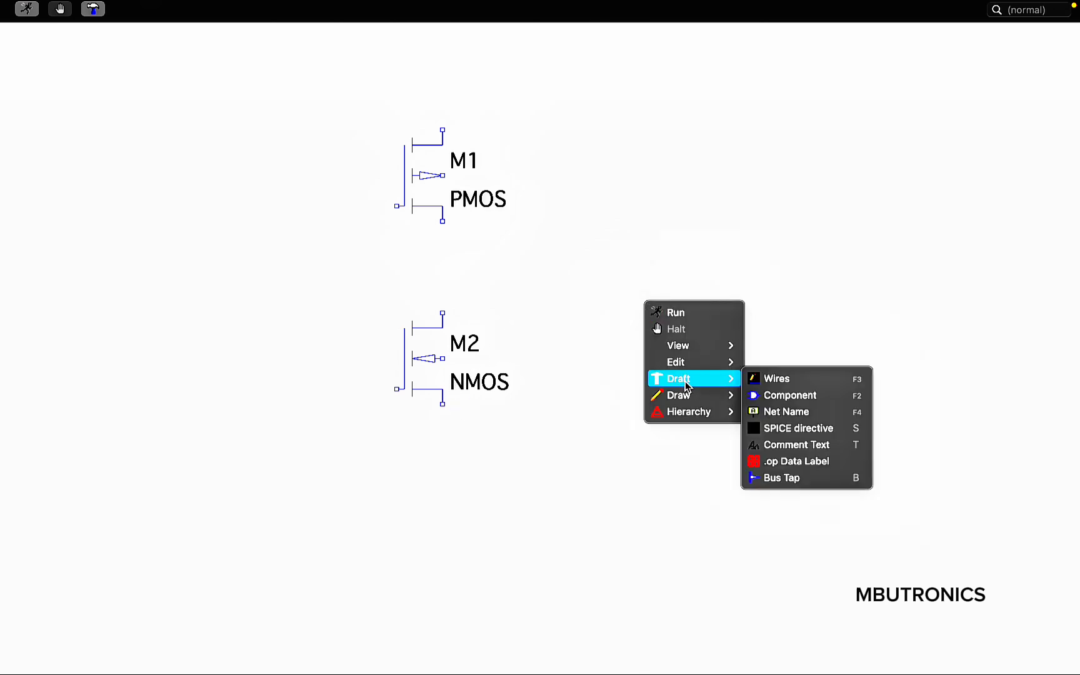
click(777, 415)
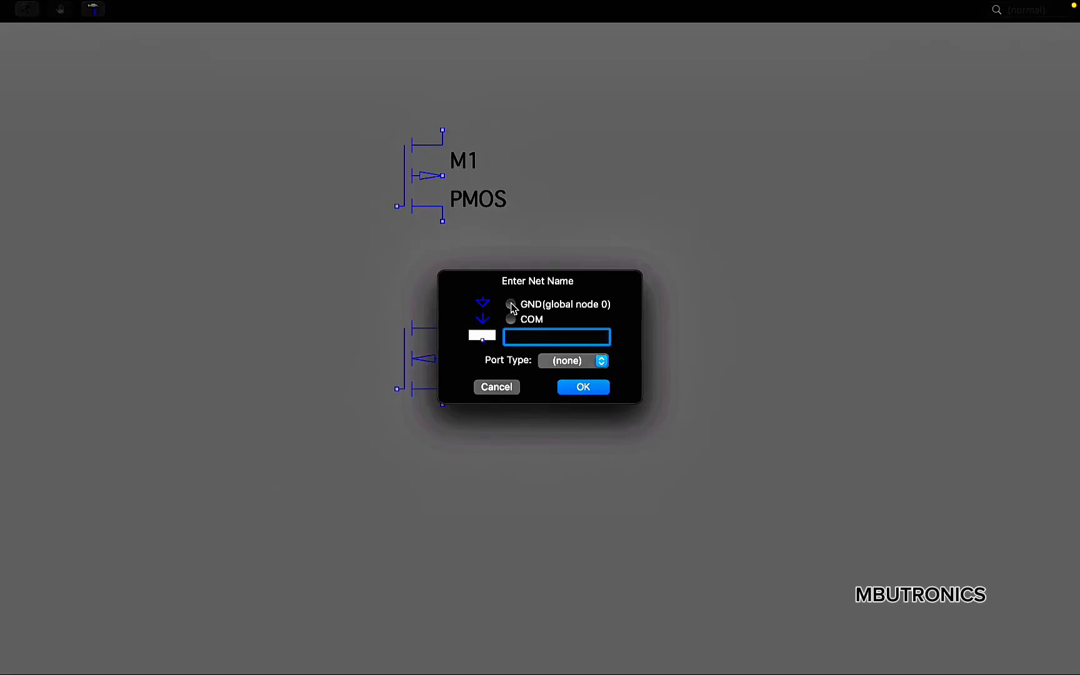
click(510, 304)
click(585, 388)
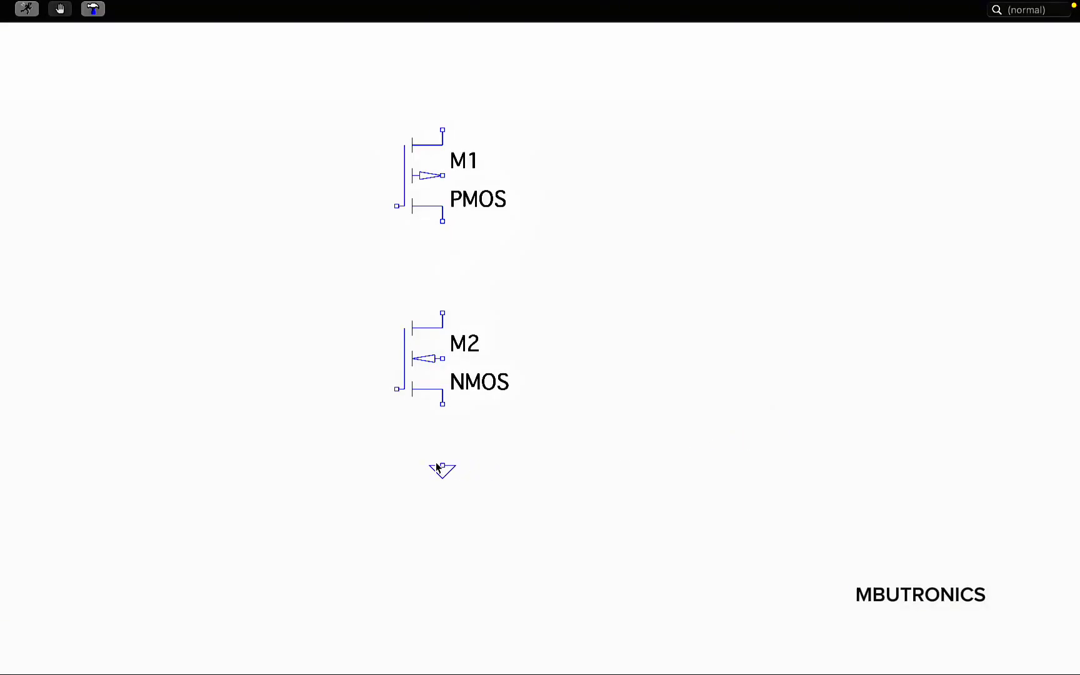
click(437, 467)
Place a net label named VDD with port type Input above the PMOS transistor's upper terminal.
scroll(542, 181, down, 3)
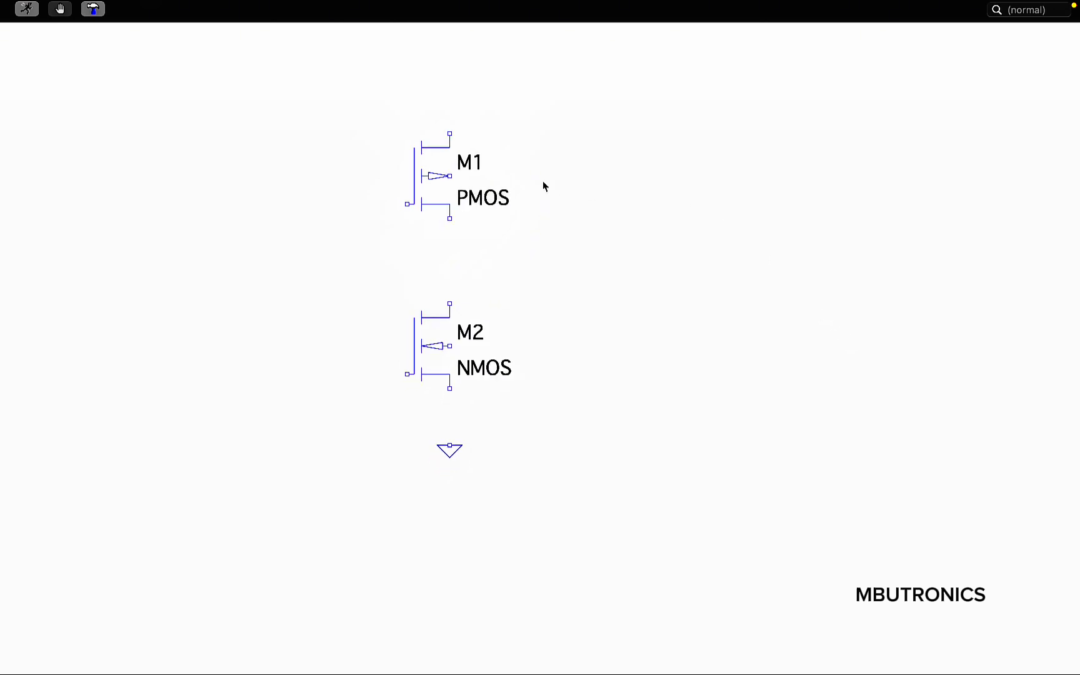
drag(465, 71, 377, 133)
right_click(643, 305)
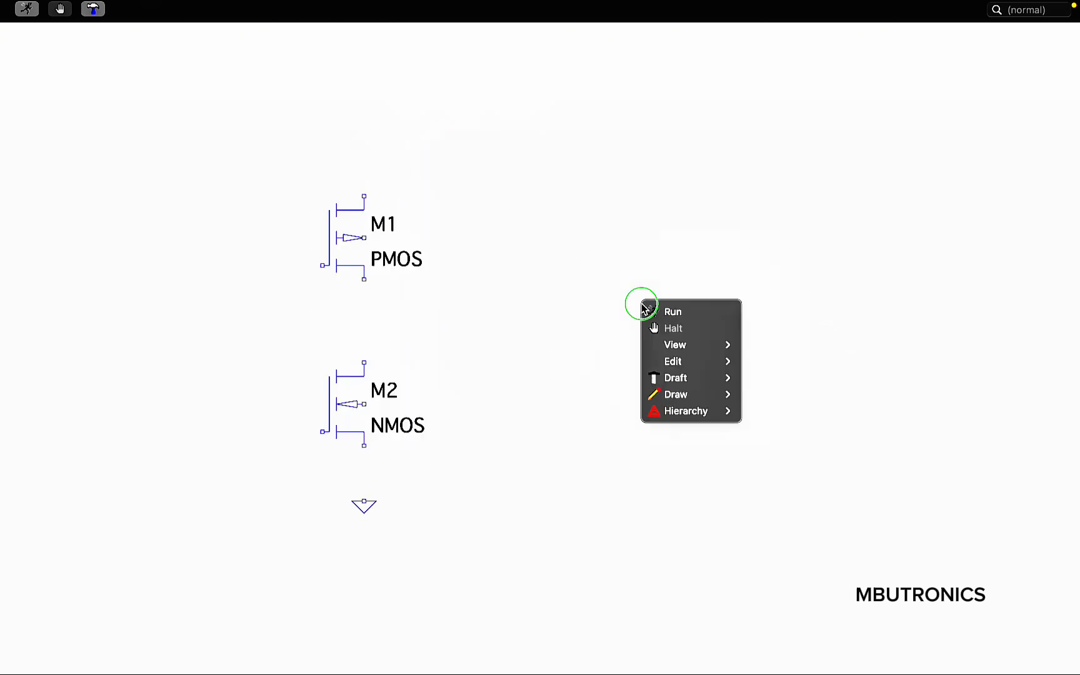
mouse_move(682, 368)
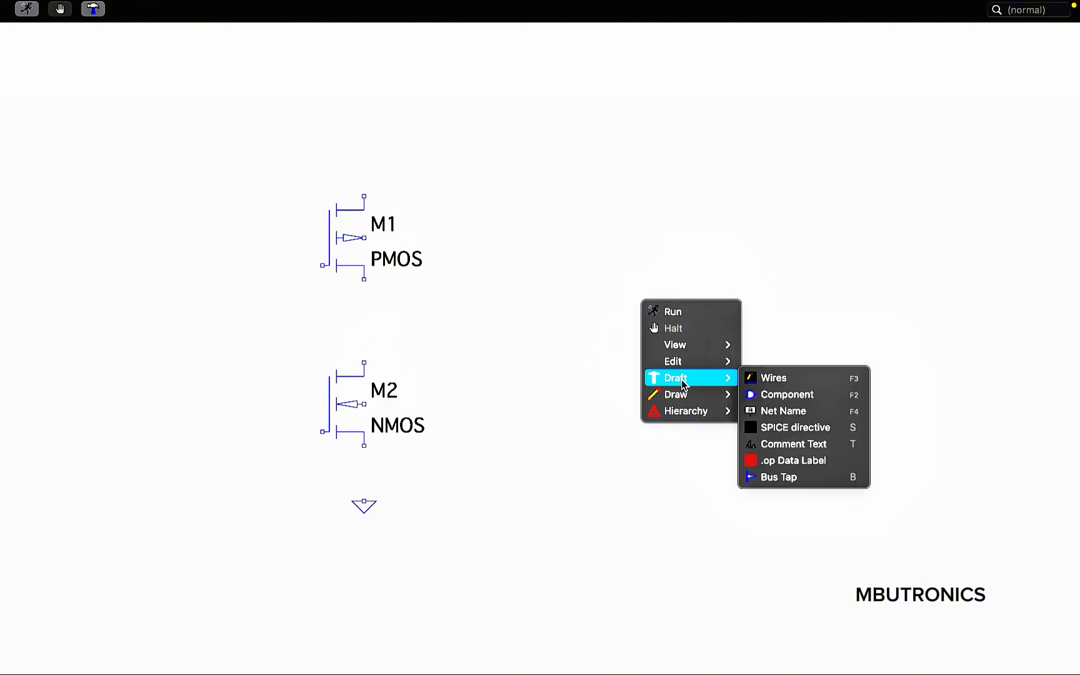
click(776, 417)
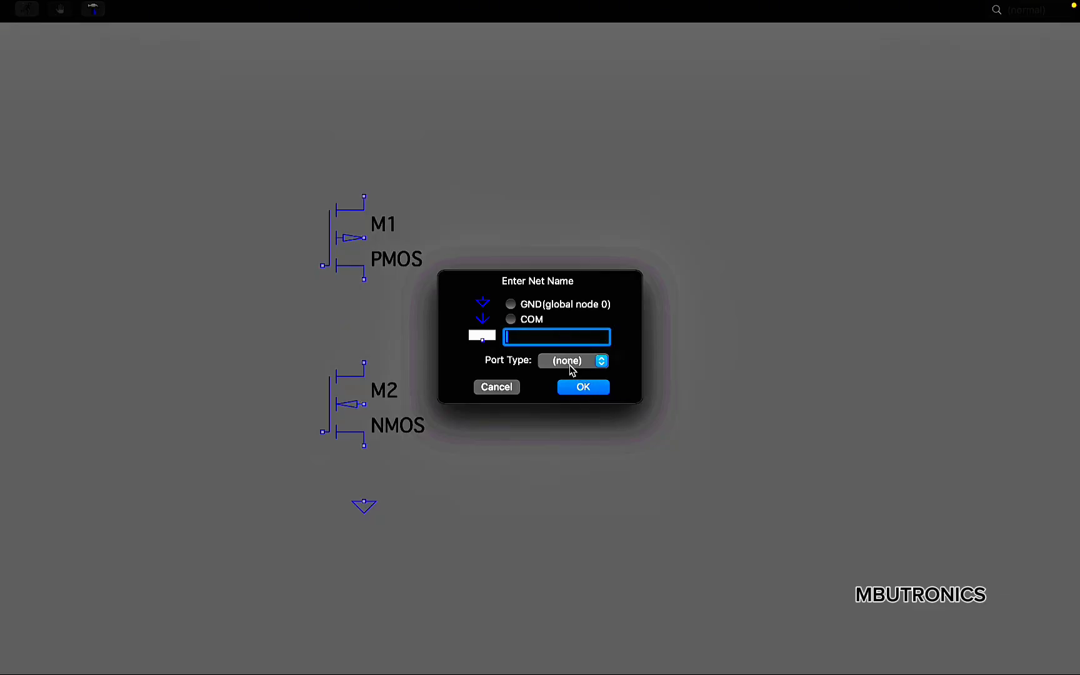
click(566, 361)
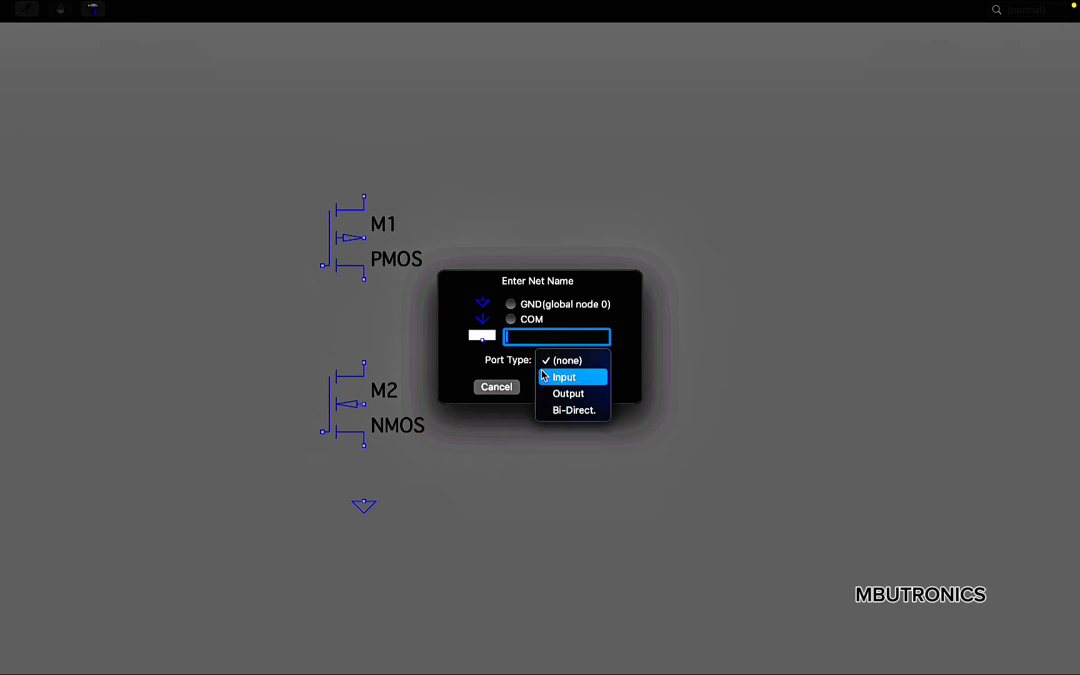
click(556, 378)
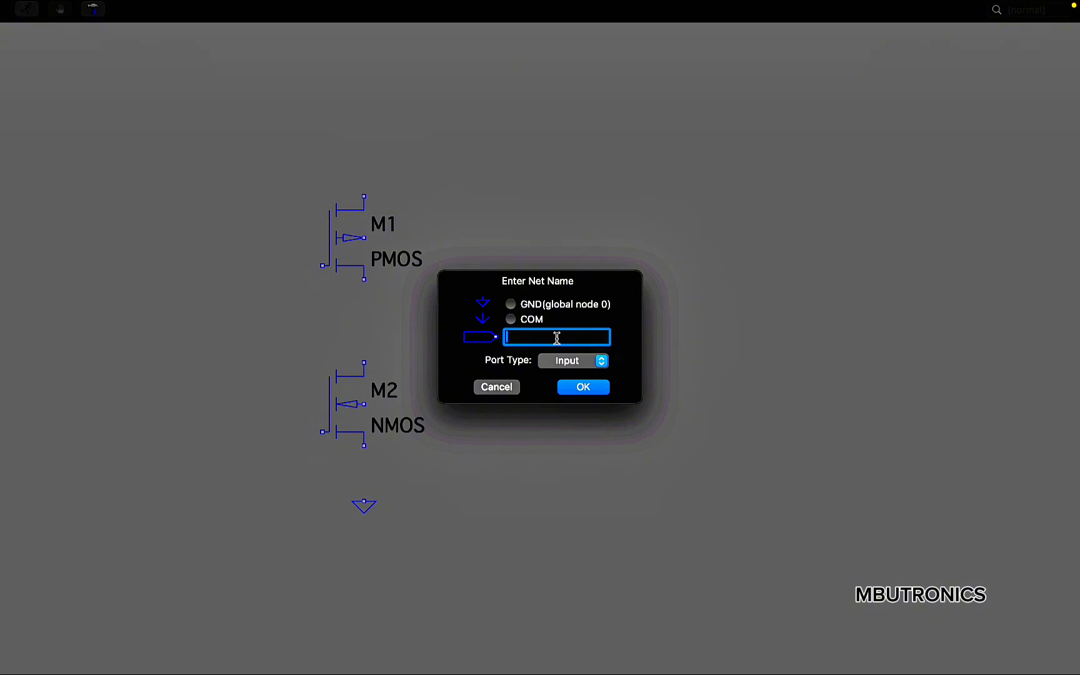
text(VDD)
click(582, 389)
click(364, 99)
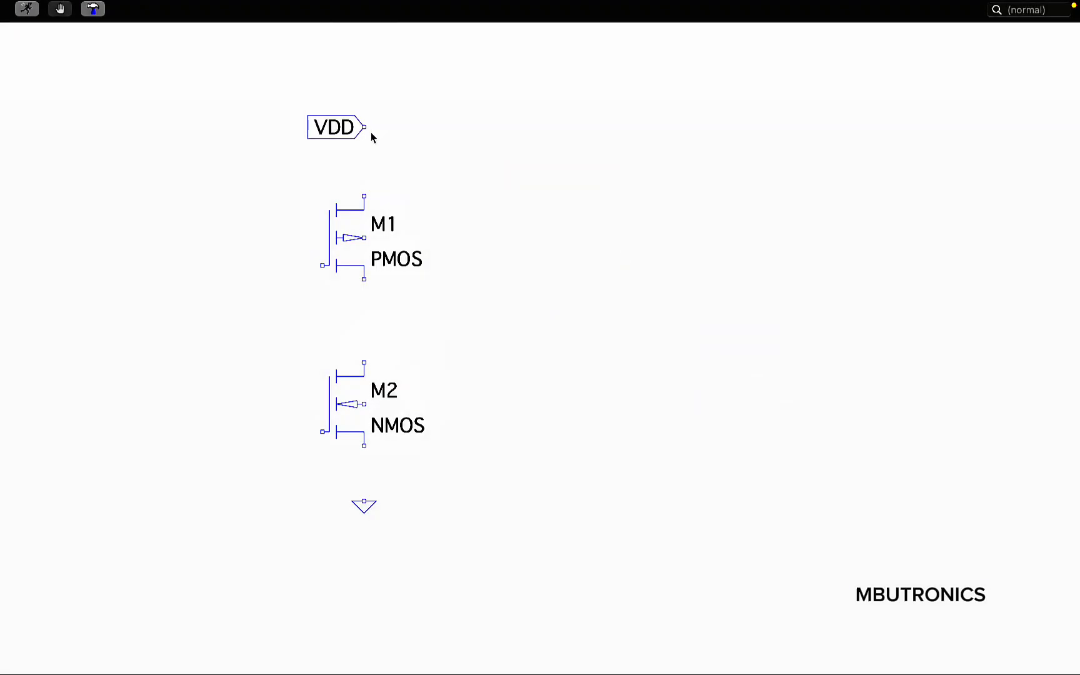
click(370, 131)
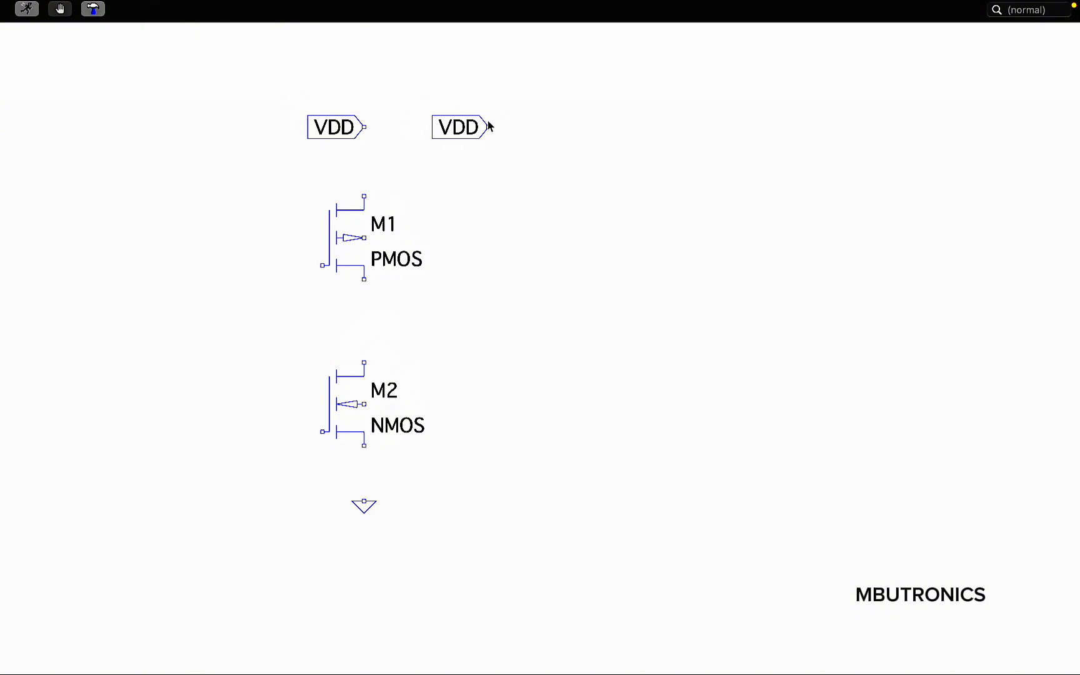
key(Escape)
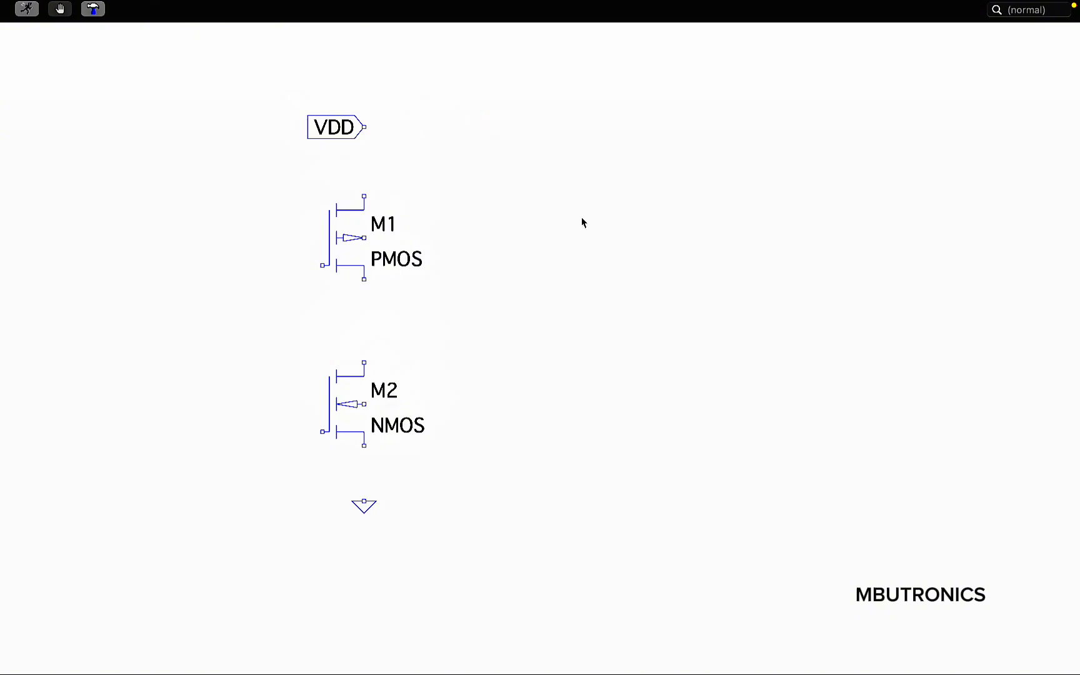
Start the Wires command for connecting the parts of the schematic.
right_click(579, 298)
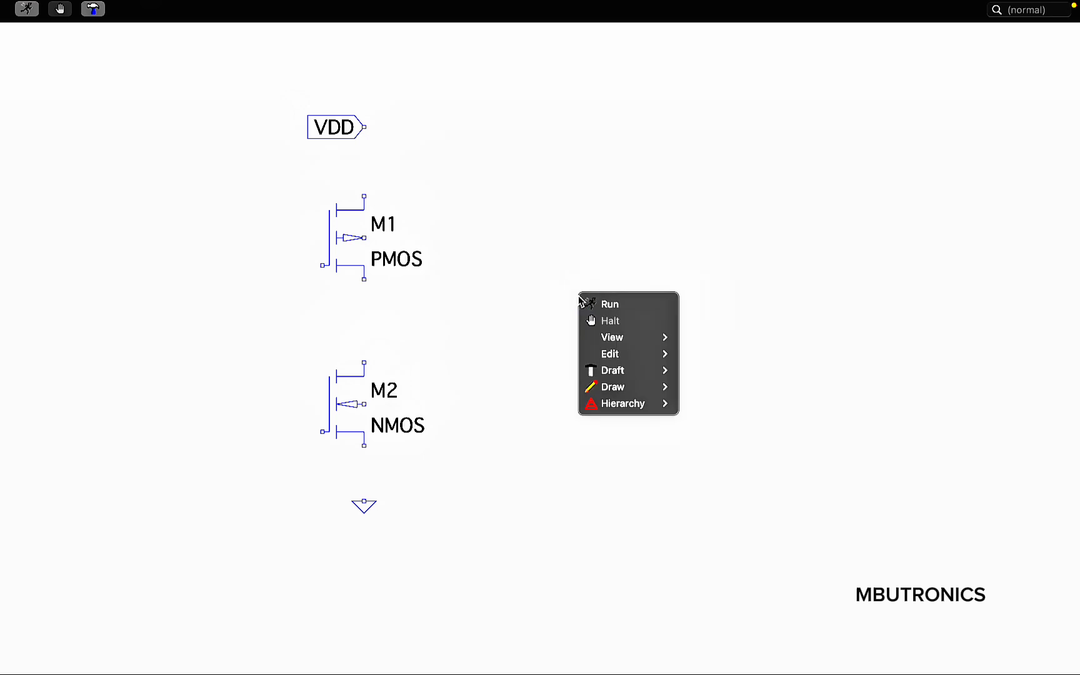
mouse_move(609, 355)
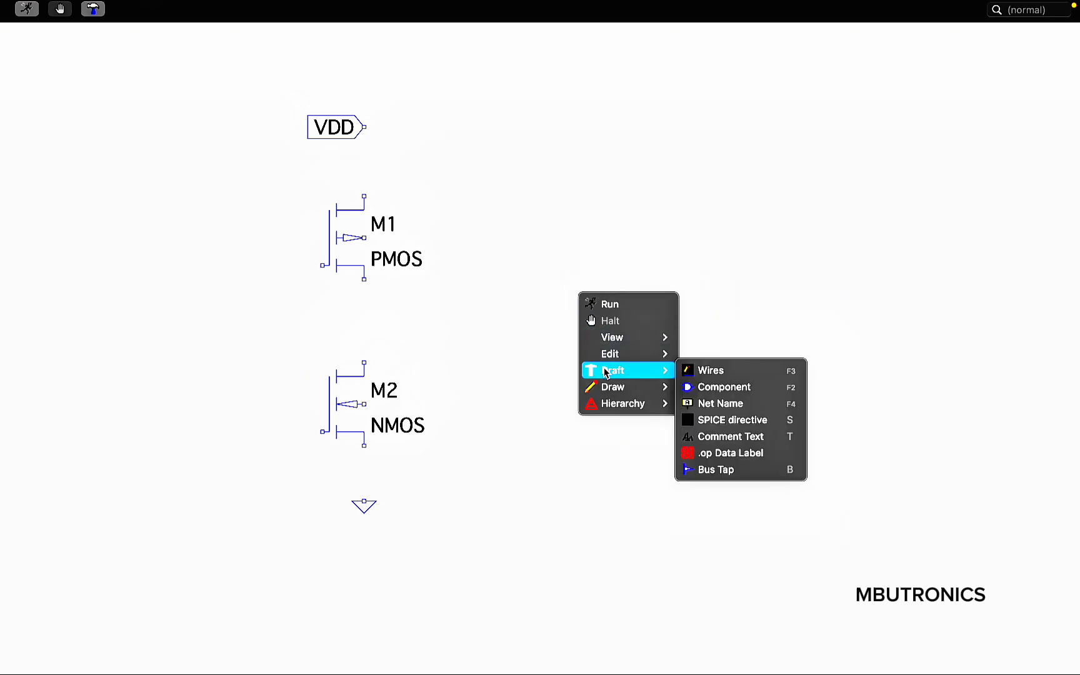
click(732, 371)
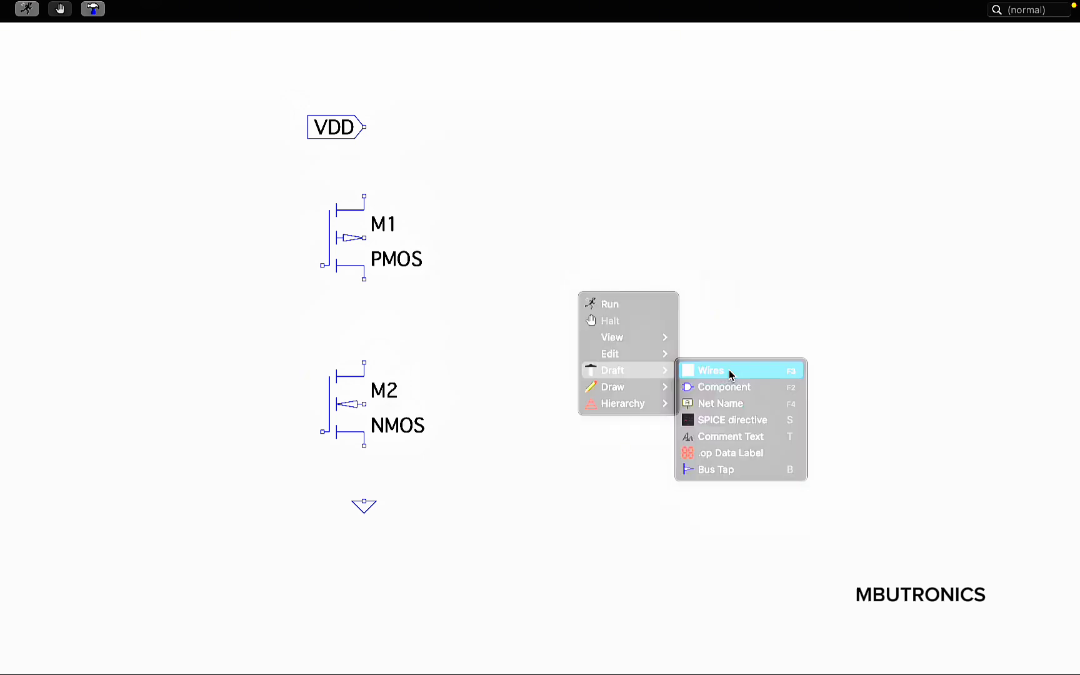